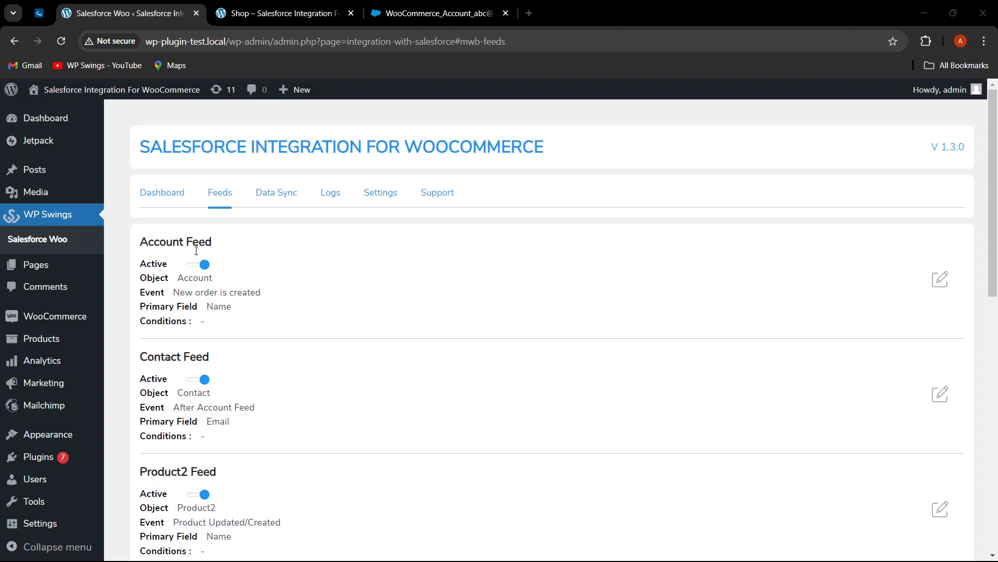
# Scroll past the existing Salesforce feeds and start a new feed with Add Feeds
pyautogui.scroll(-3, 318, 307)
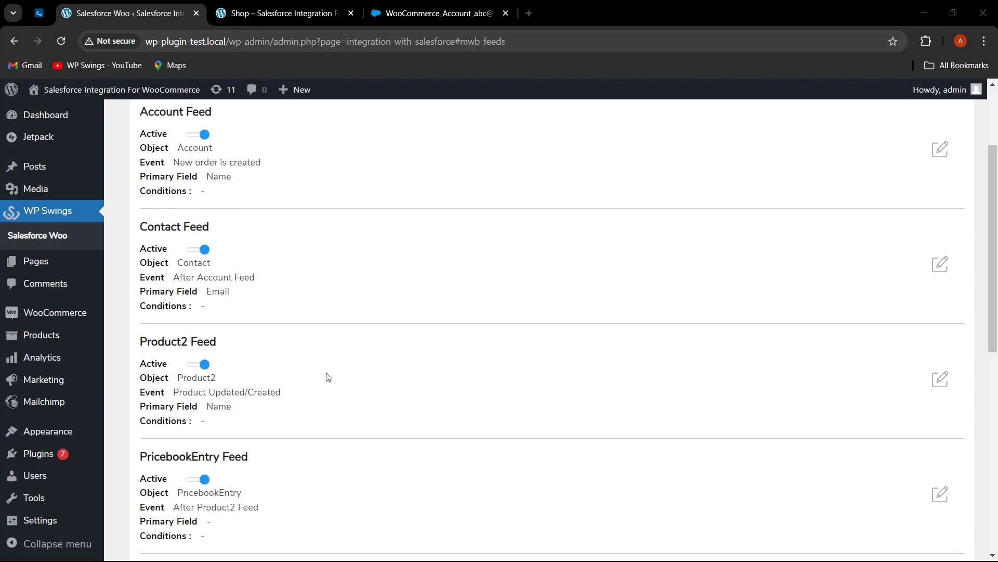
pyautogui.scroll(-3, 323, 359)
pyautogui.scroll(-3, 334, 341)
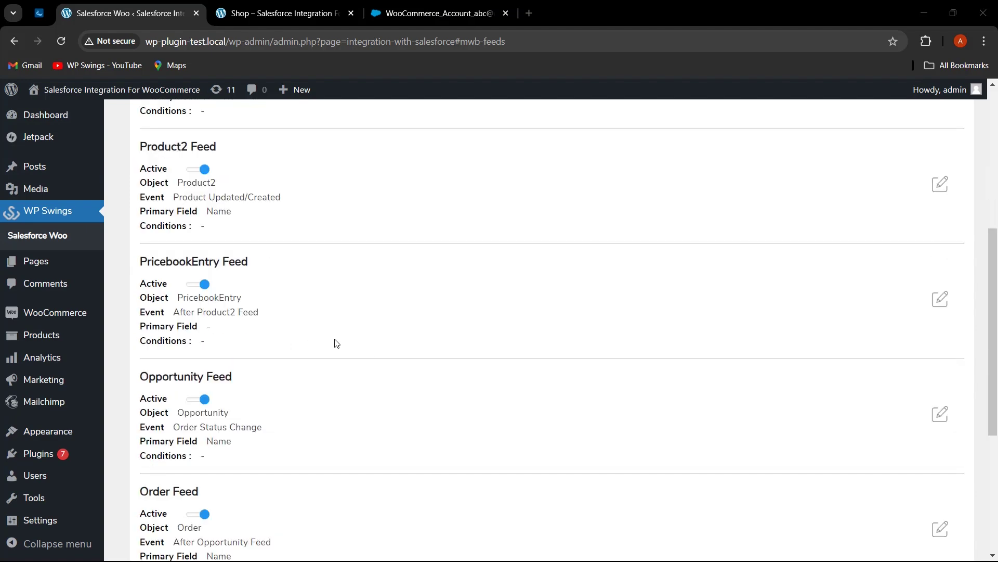
pyautogui.scroll(-3, 337, 343)
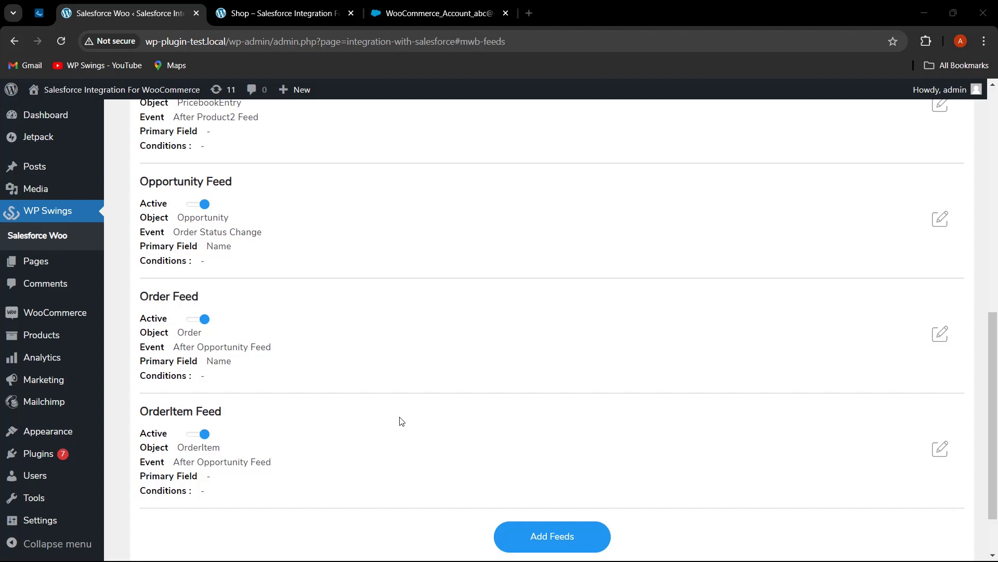
pyautogui.click(553, 543)
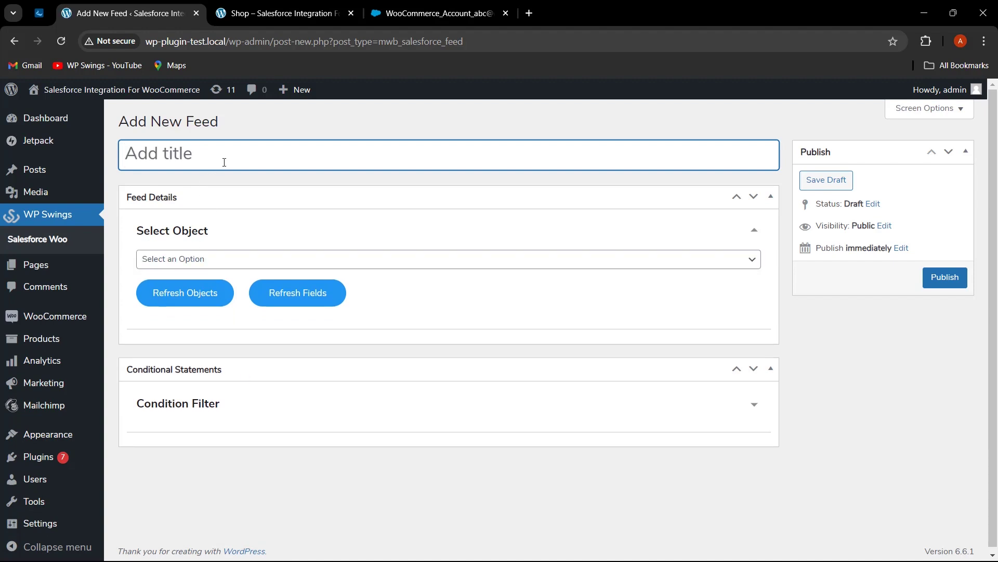
# Enter 'Test Feed' as the feed title and pick Account from the Select Object list
pyautogui.write('Test Feed')
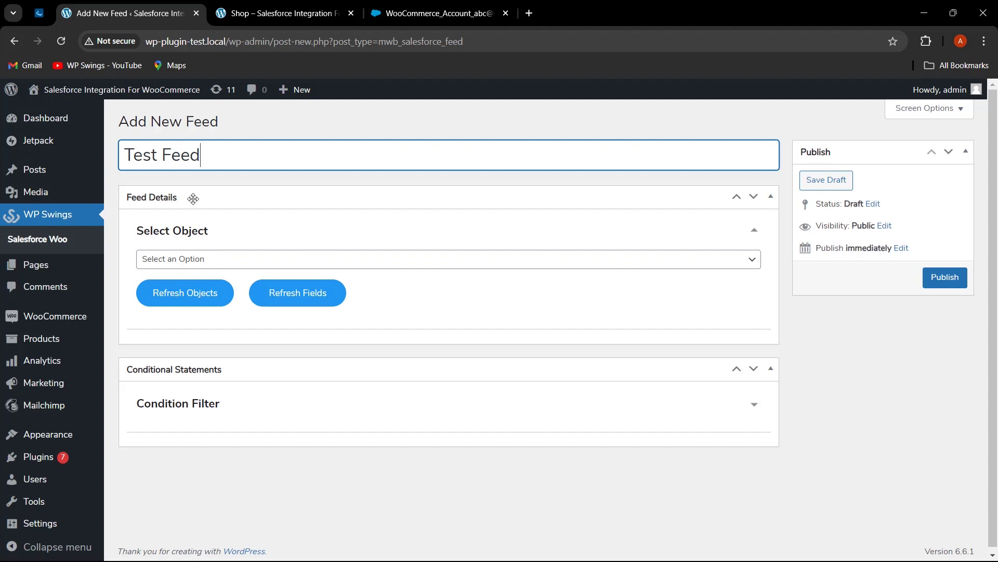
pyautogui.click(270, 259)
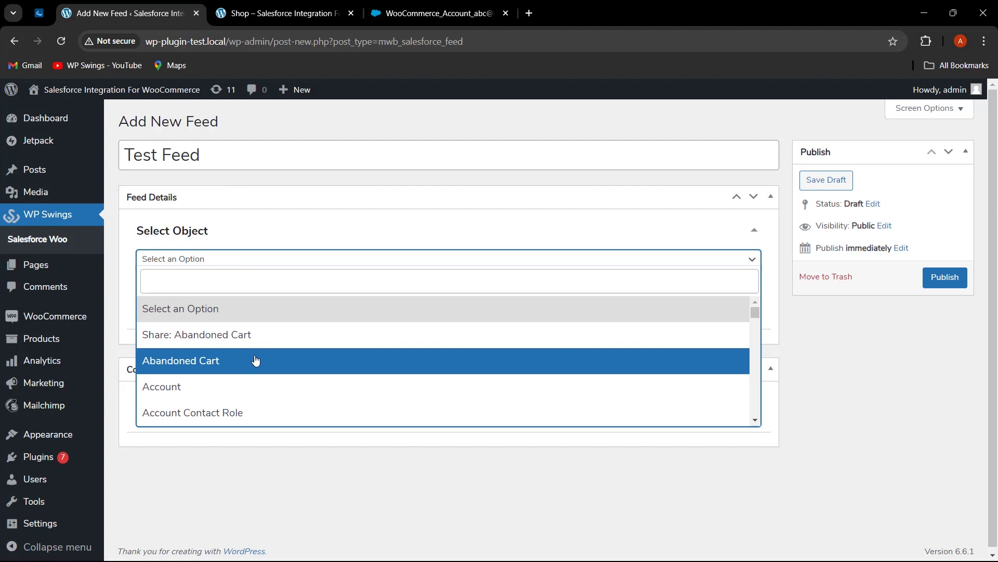
pyautogui.scroll(-1, 262, 415)
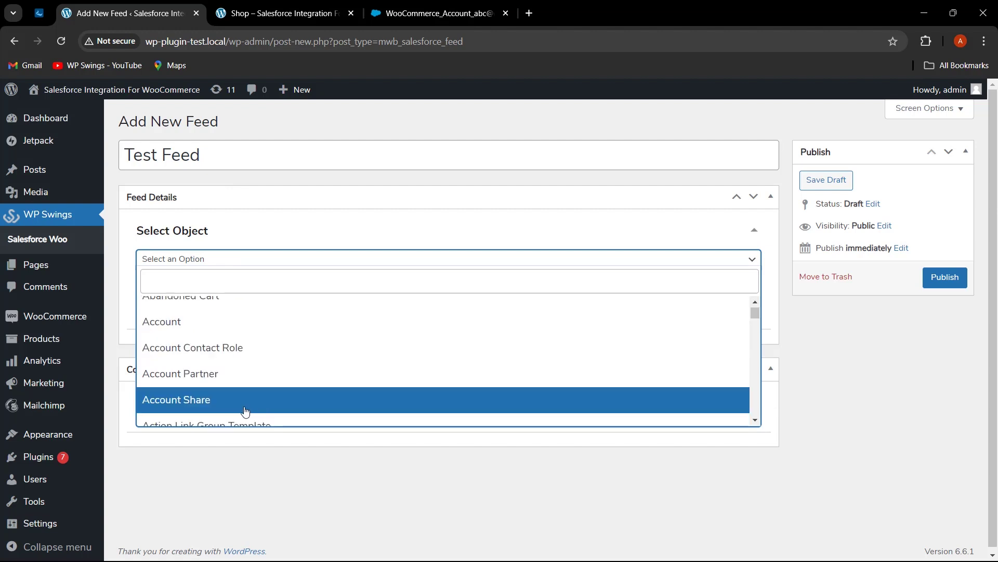
pyautogui.scroll(-1, 246, 412)
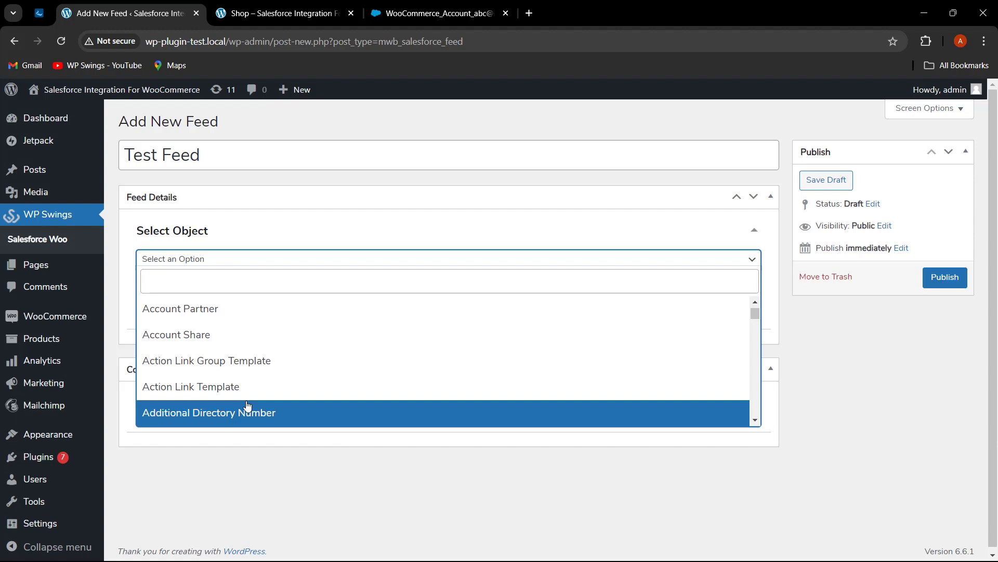
pyautogui.scroll(2, 246, 404)
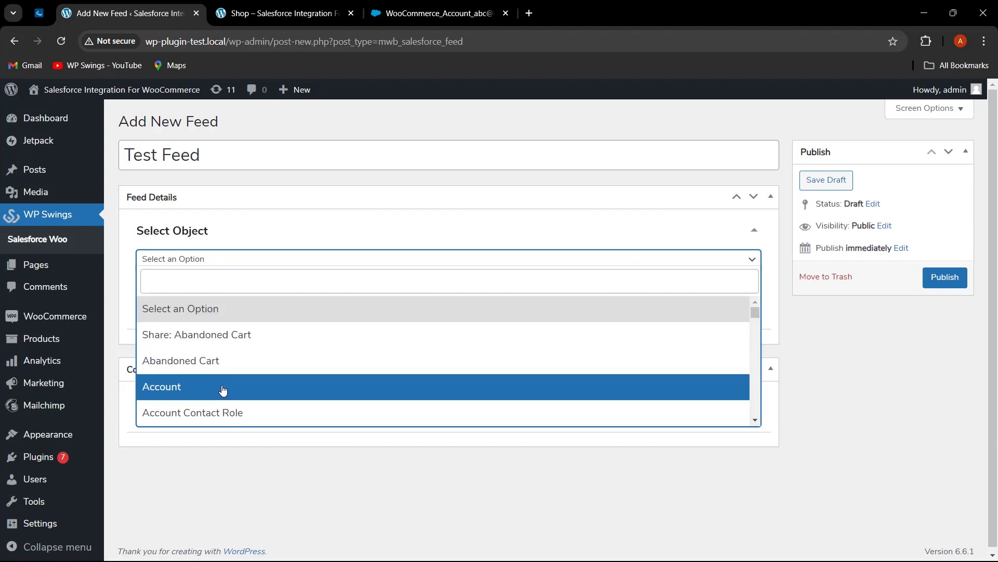
pyautogui.click(224, 388)
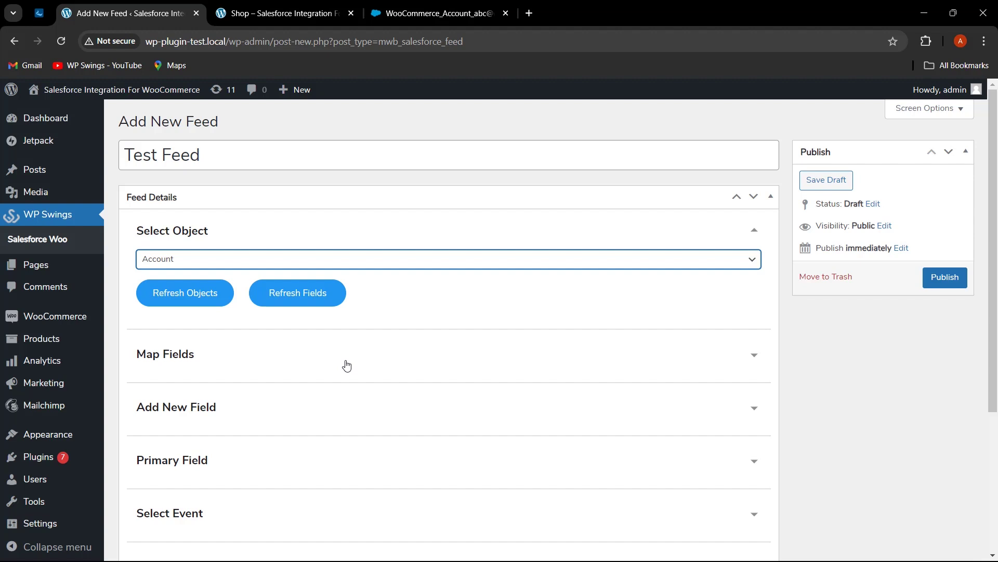
# Keep 'New order is created' as the trigger event and expand the Map Fields section
pyautogui.scroll(-2, 346, 366)
pyautogui.click(338, 383)
pyautogui.click(333, 414)
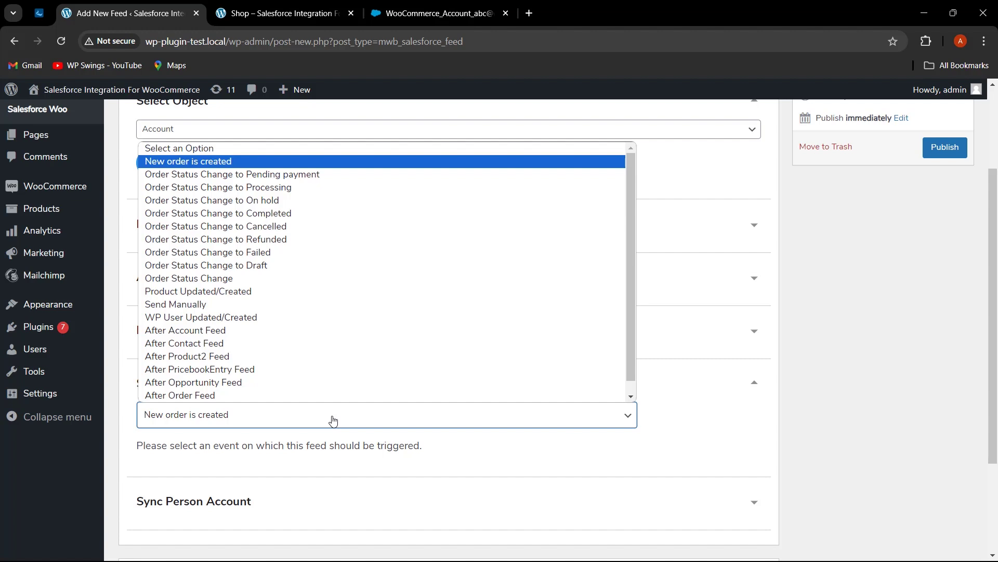
pyautogui.click(708, 431)
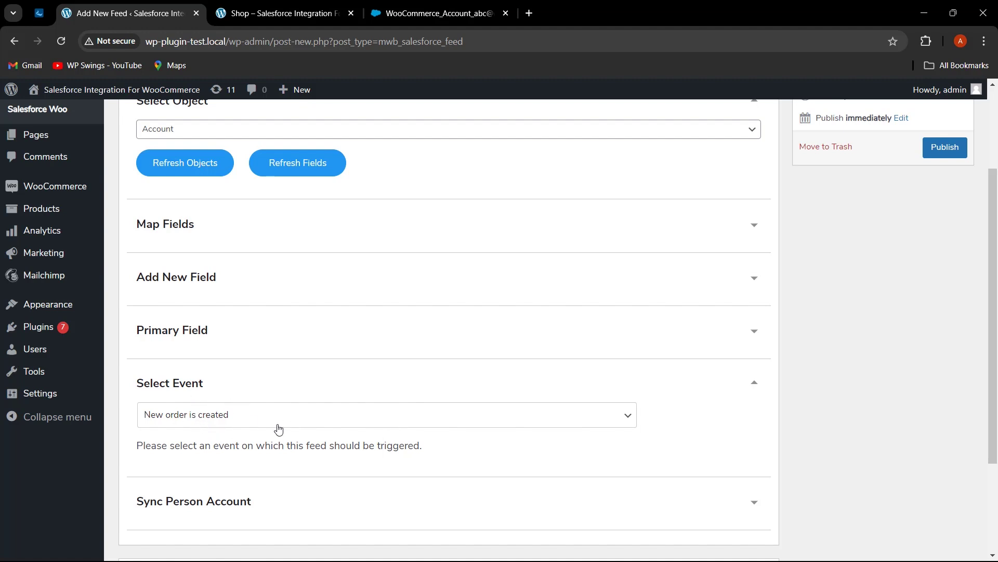
pyautogui.click(357, 225)
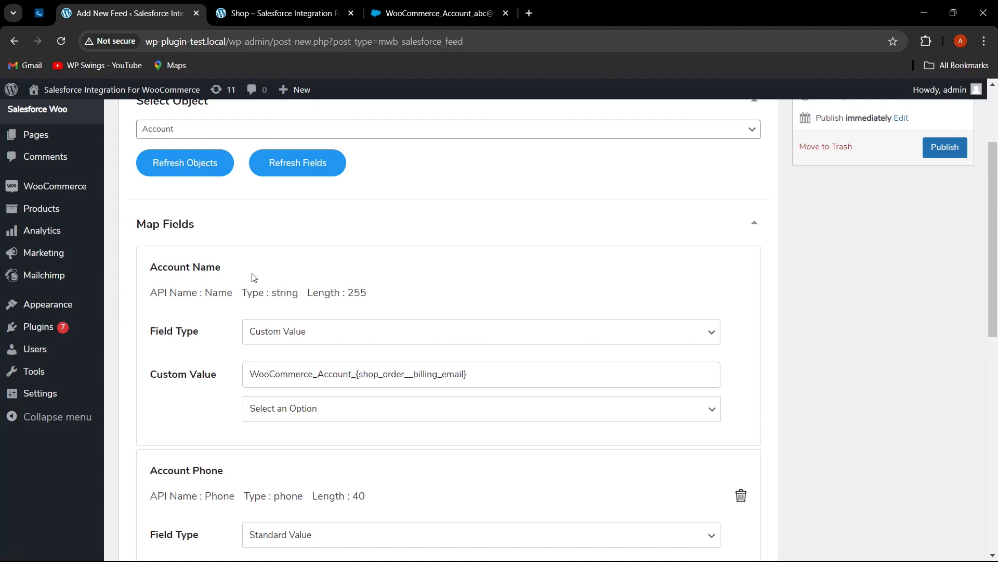
pyautogui.moveTo(222, 267); pyautogui.dragTo(162, 267)
pyautogui.click(169, 395)
pyautogui.click(312, 335)
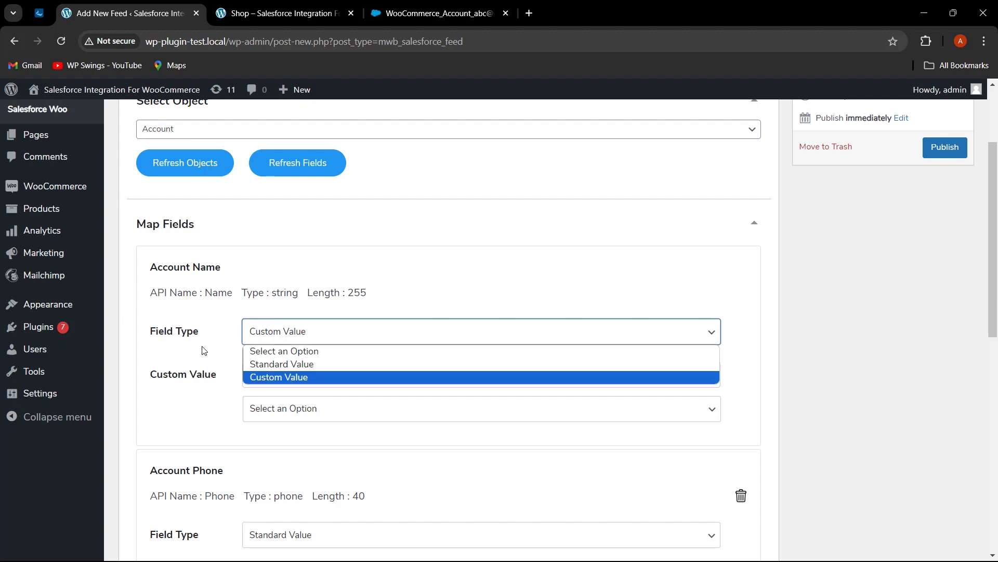
pyautogui.click(197, 354)
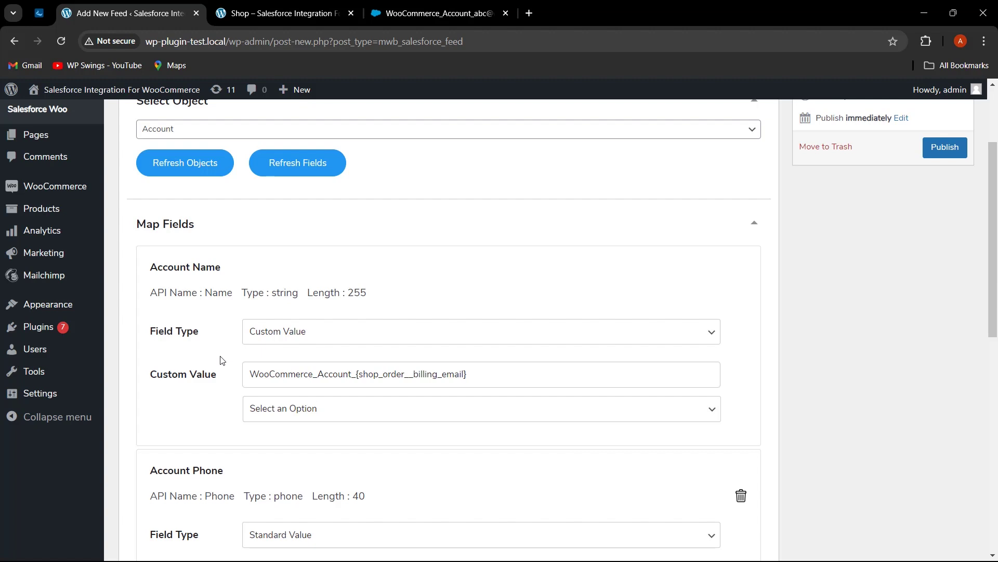
pyautogui.moveTo(249, 374); pyautogui.dragTo(479, 379)
pyautogui.click(482, 376)
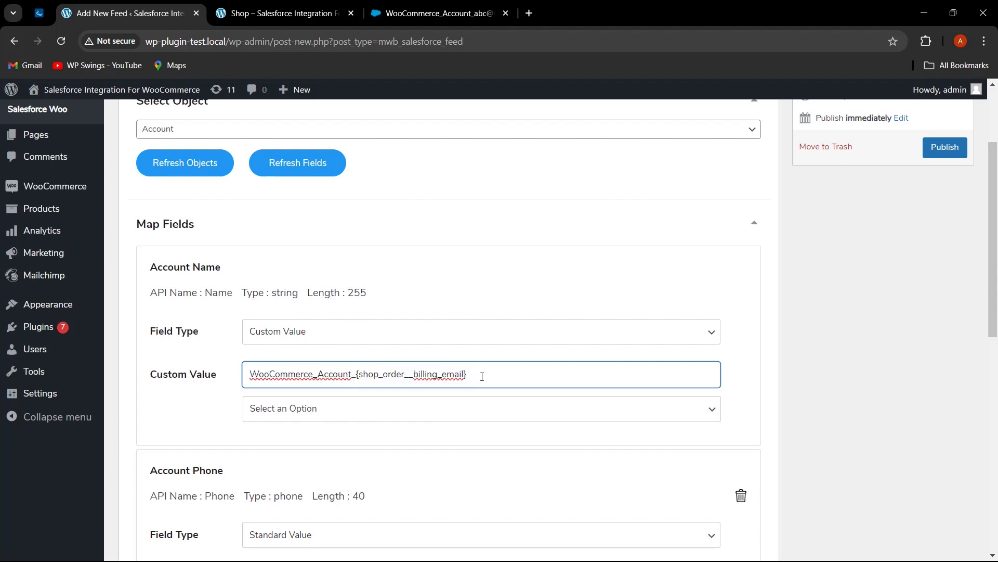
pyautogui.click(220, 404)
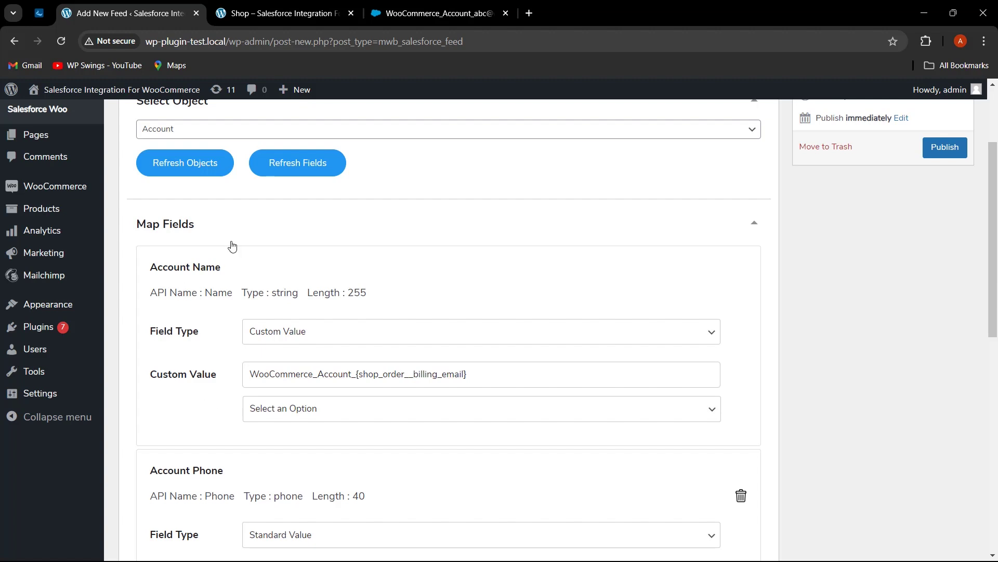
pyautogui.scroll(-3, 207, 403)
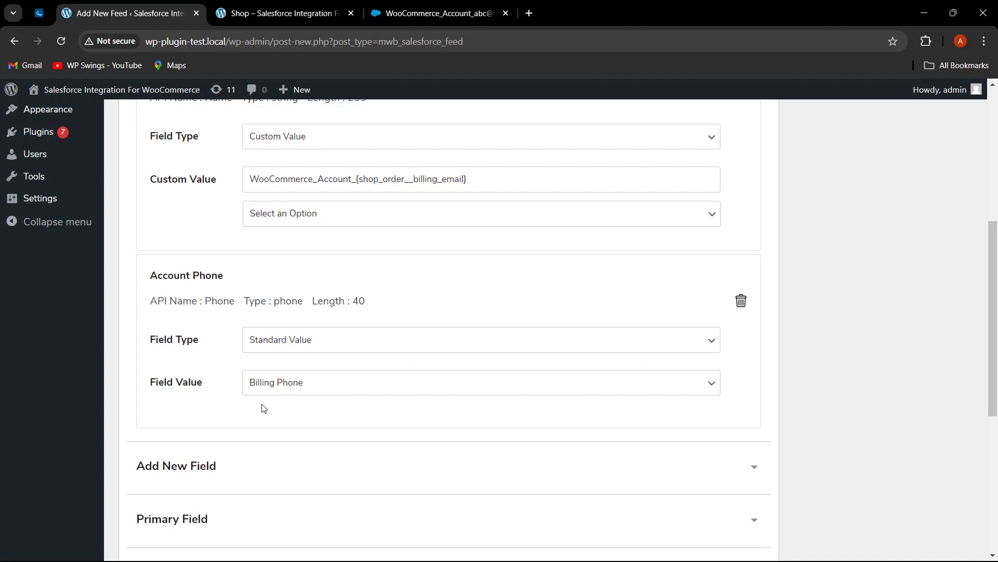
pyautogui.click(312, 388)
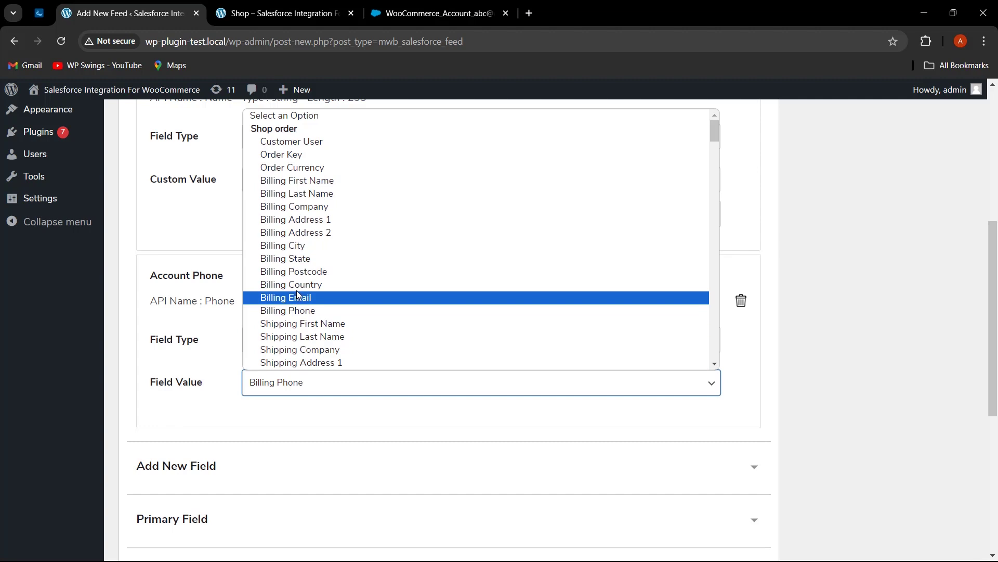
pyautogui.click(302, 388)
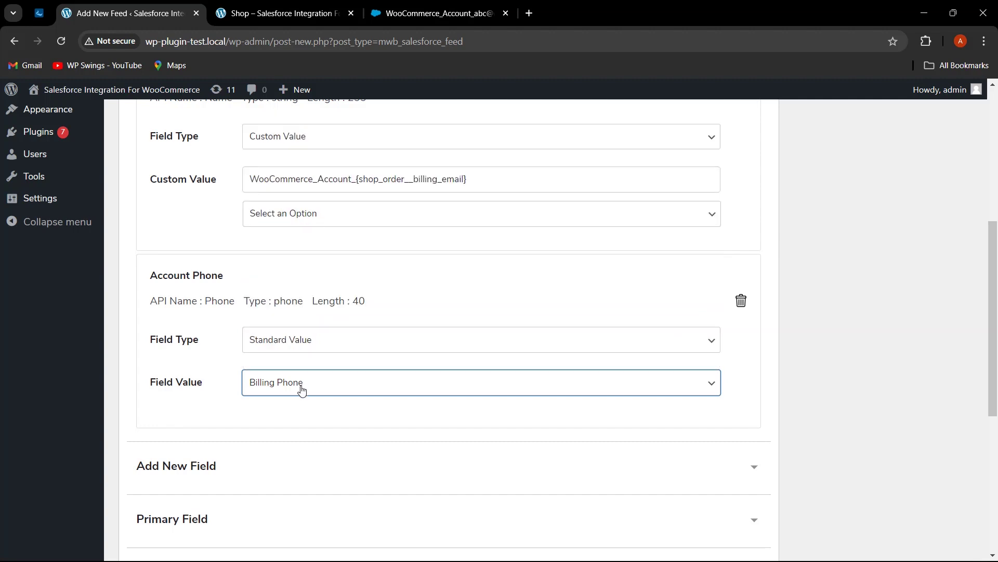
pyautogui.click(307, 390)
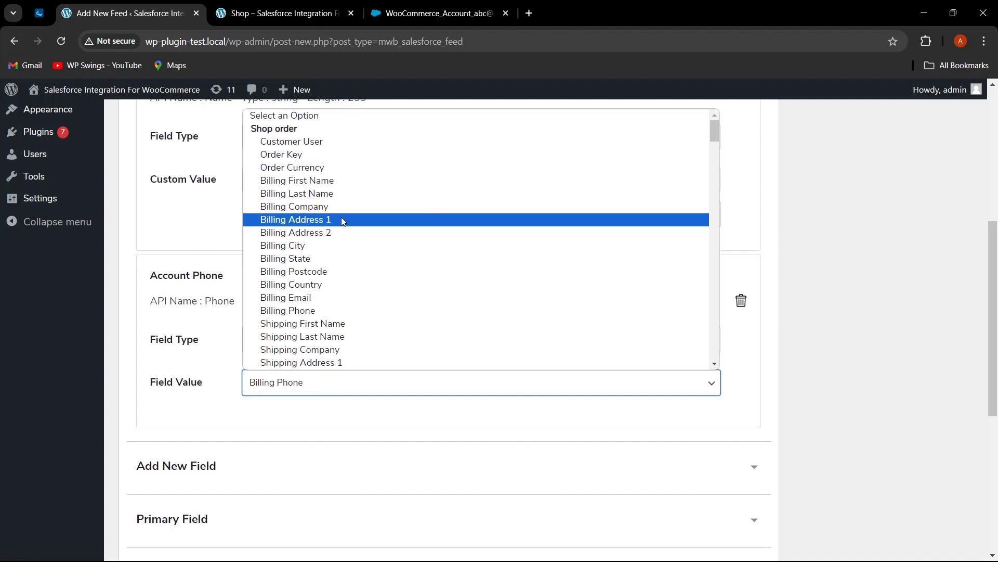
pyautogui.click(192, 416)
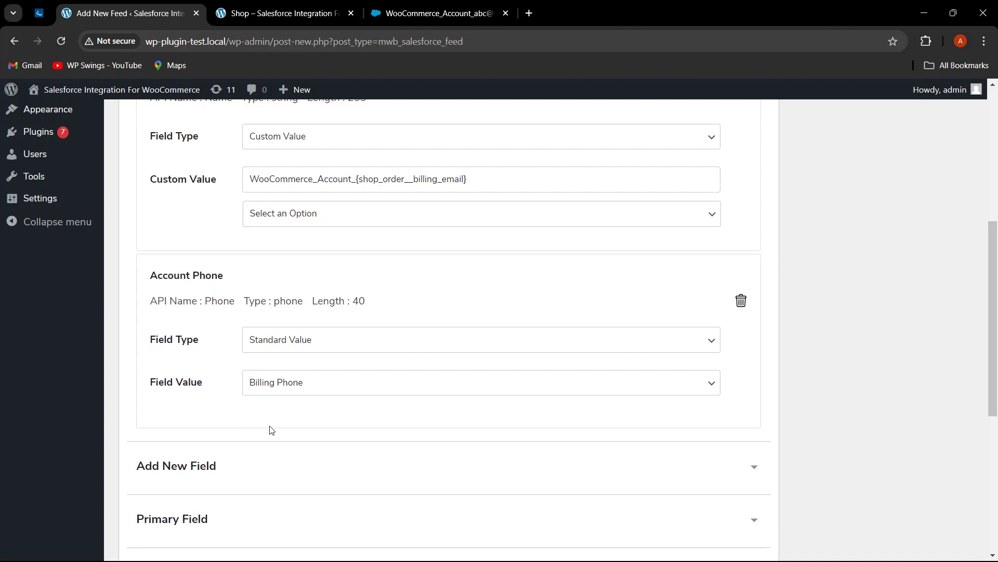
pyautogui.scroll(-1, 424, 436)
pyautogui.click(567, 402)
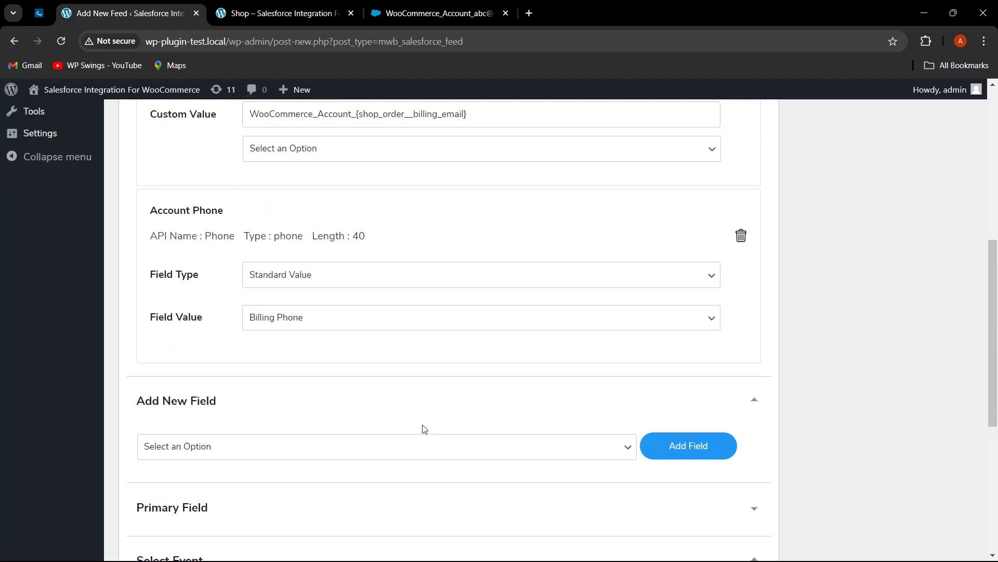
pyautogui.click(555, 451)
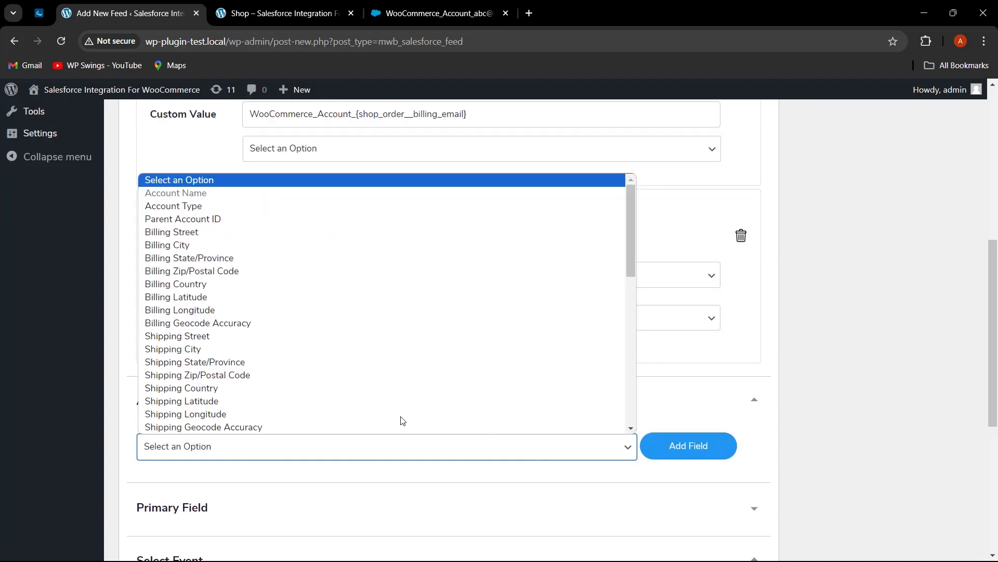
pyautogui.click(218, 210)
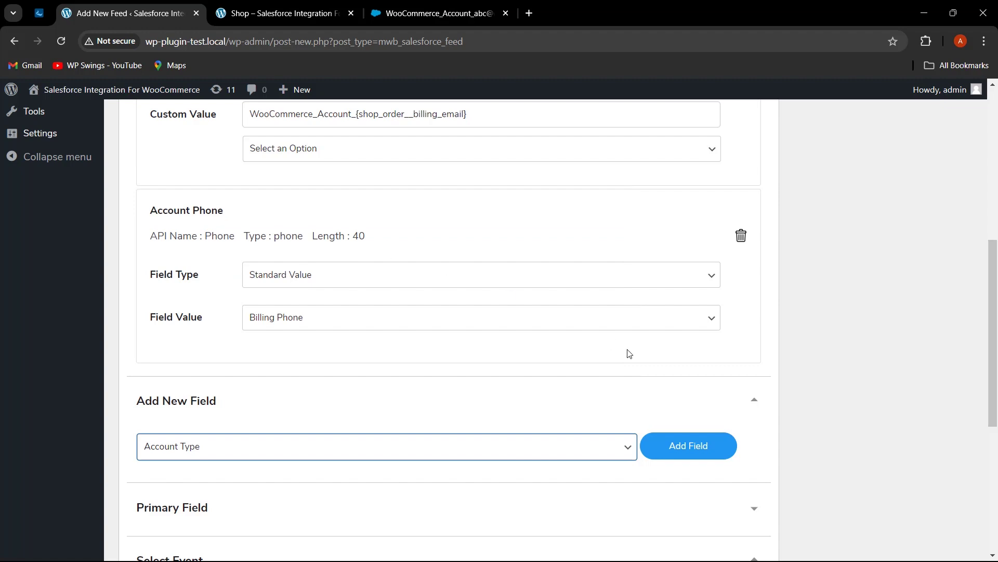
pyautogui.click(672, 448)
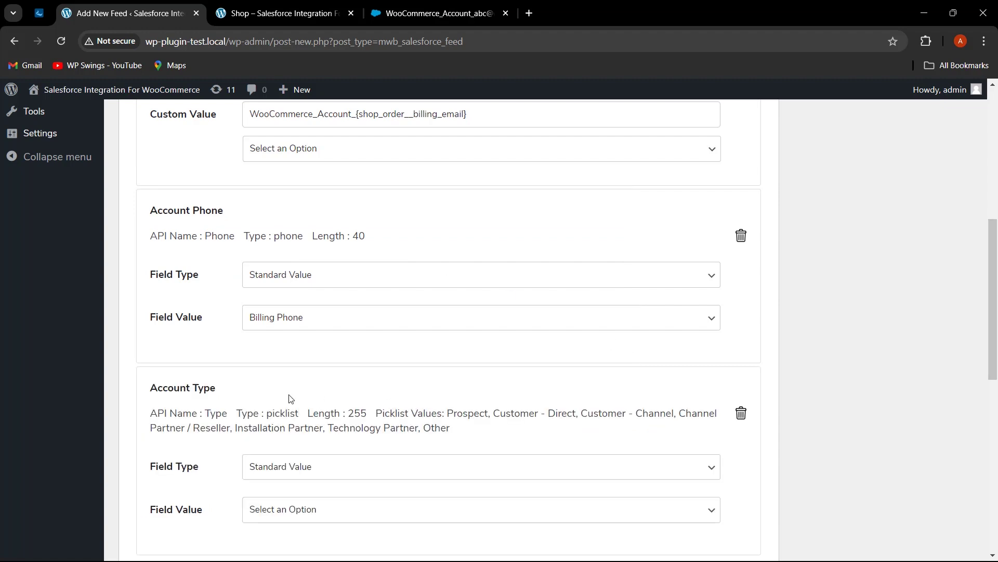
pyautogui.moveTo(215, 388); pyautogui.dragTo(150, 389)
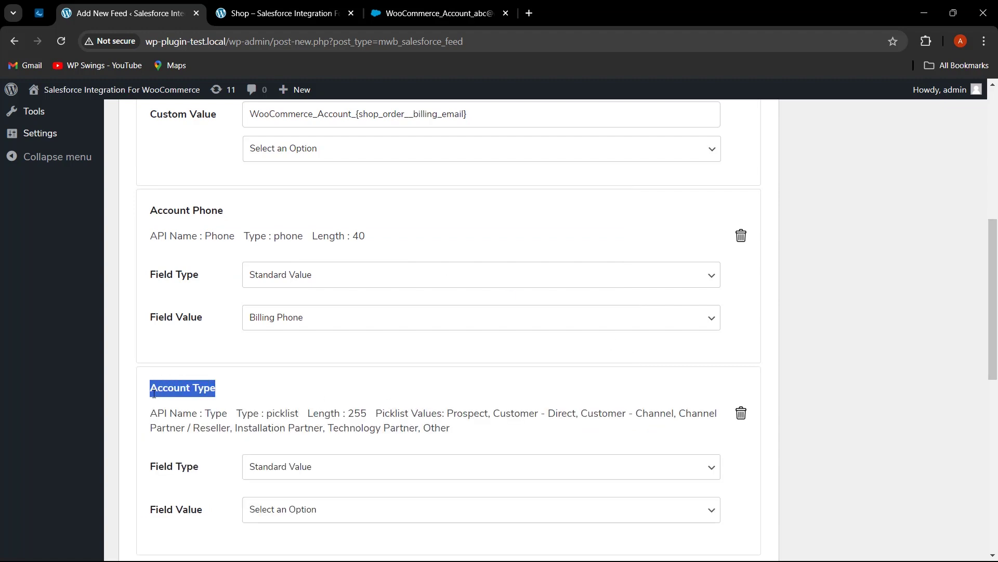
pyautogui.click(257, 387)
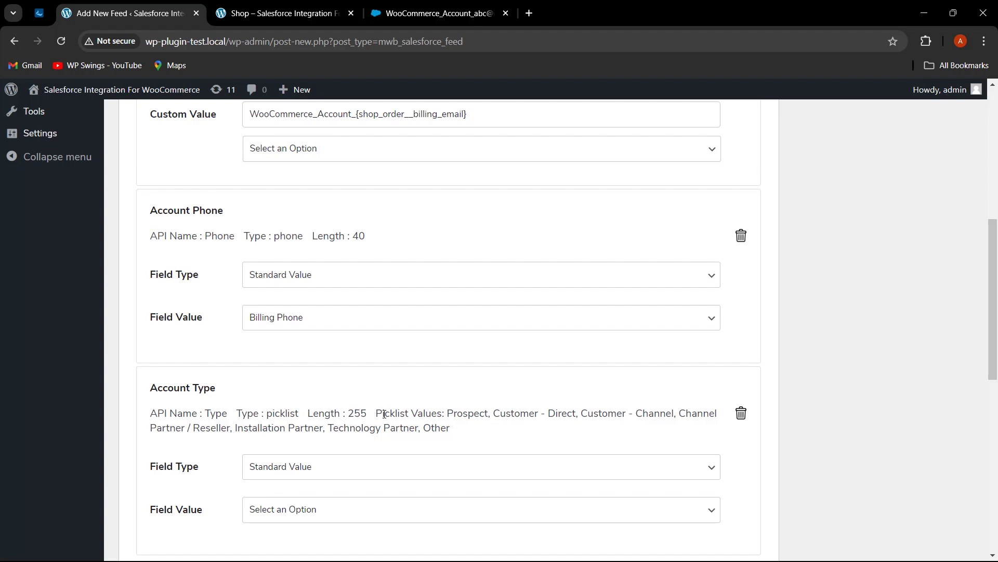
pyautogui.moveTo(382, 413); pyautogui.dragTo(417, 415)
pyautogui.click(504, 398)
pyautogui.scroll(-1, 501, 412)
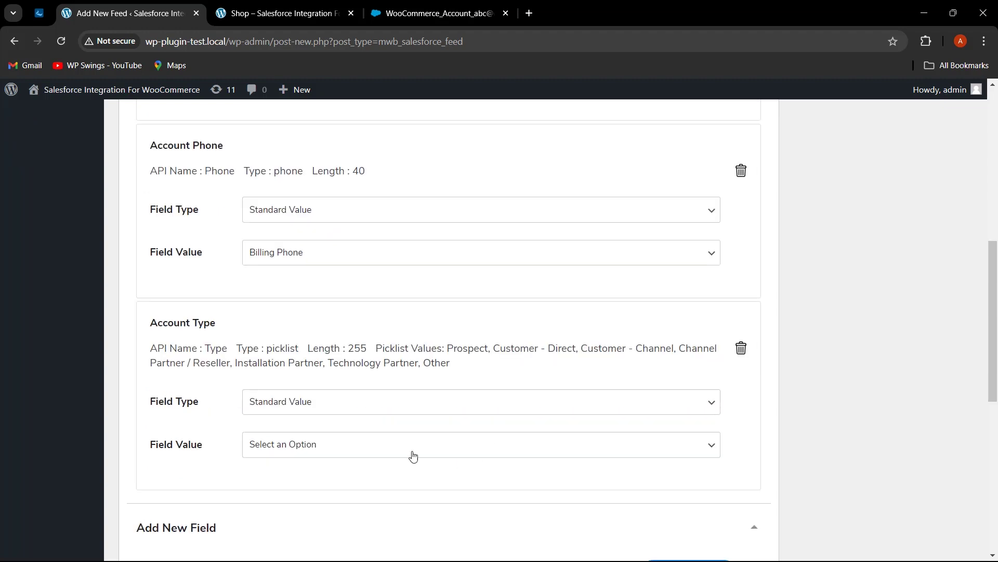
# Switch Account Type's Field Type to Custom Value and begin the value with 'WPS'
pyautogui.click(347, 408)
pyautogui.click(324, 447)
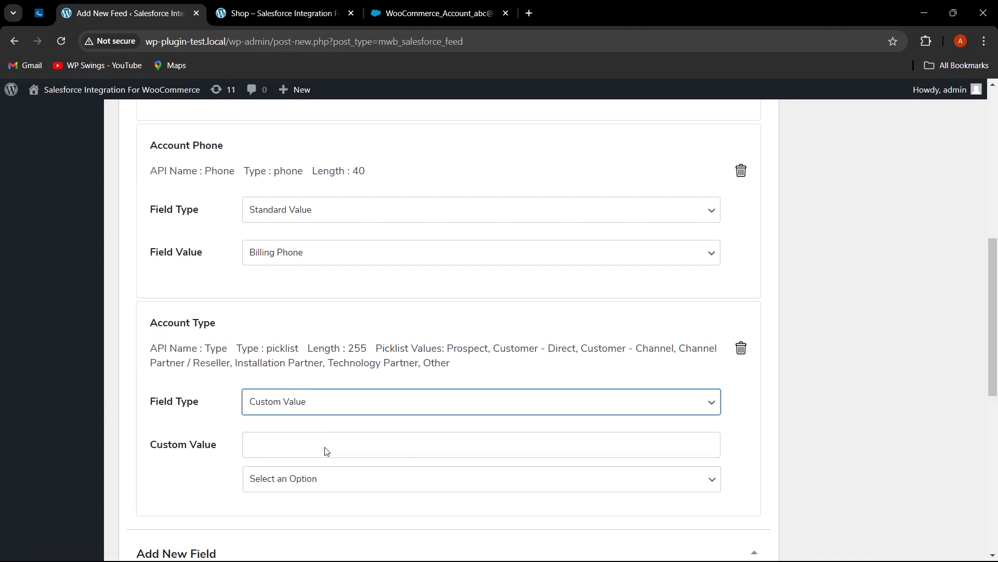
pyautogui.click(321, 447)
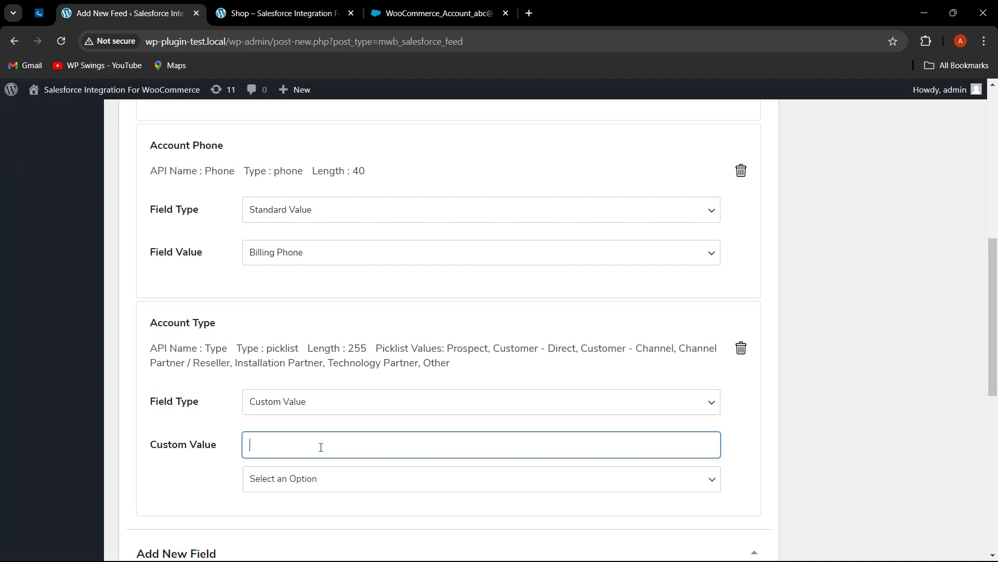
pyautogui.write('WPS-')
# Copy 'Customer - Channel' from the picklist text and paste it after 'WPS-'
pyautogui.moveTo(581, 348); pyautogui.dragTo(639, 351)
pyautogui.moveTo(669, 353); pyautogui.dragTo(675, 352)
pyautogui.hotkey('ctrl', 'c')
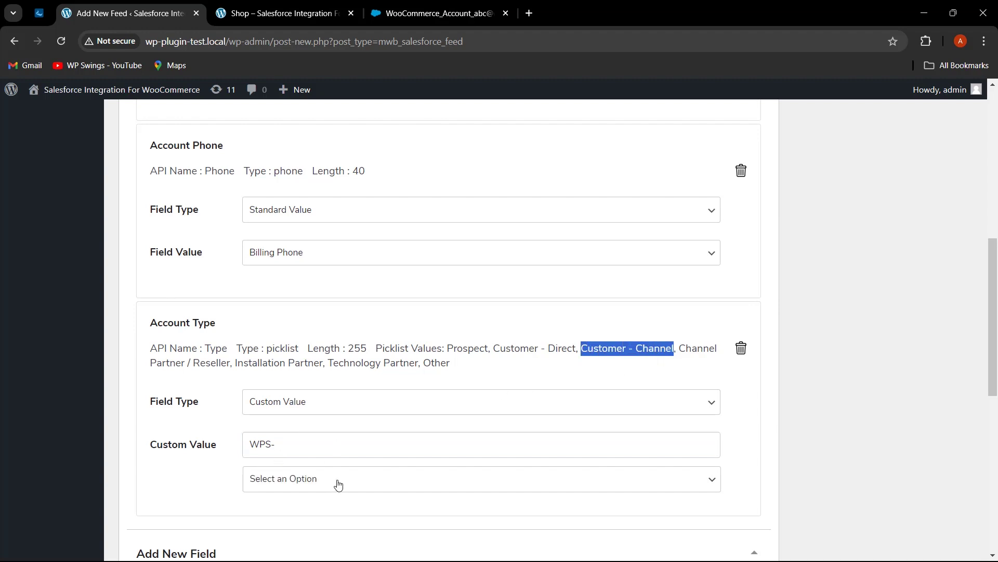
pyautogui.click(327, 446)
pyautogui.hotkey('ctrl', 'v')
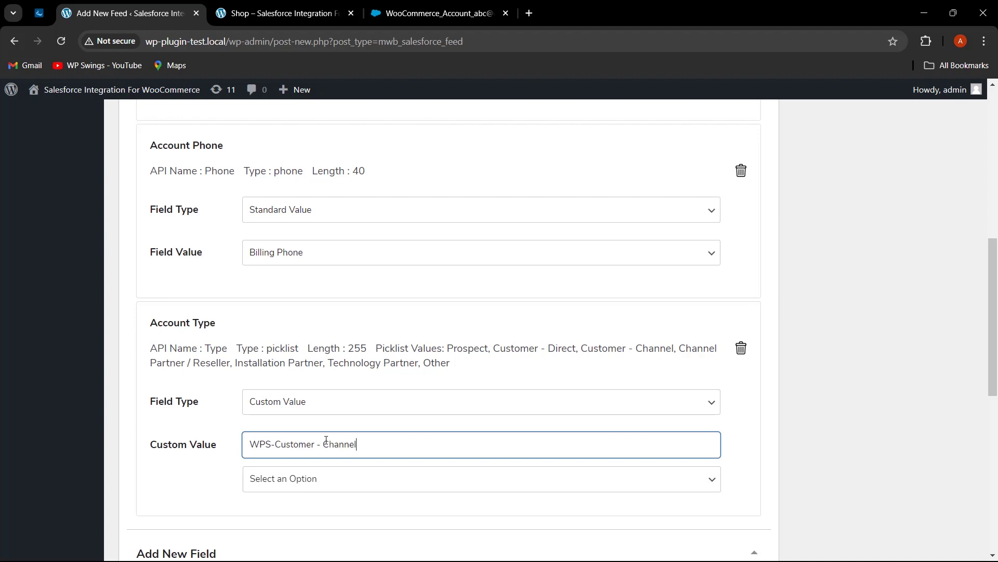
pyautogui.click(186, 477)
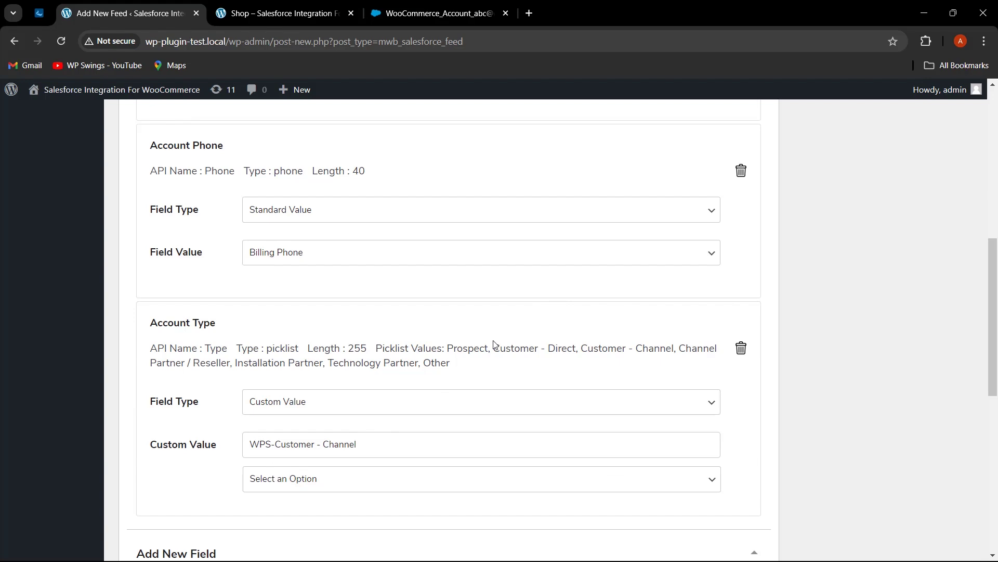
pyautogui.scroll(10, 859, 350)
# Publish Test Feed and open the latest WooCommerce order for editing
pyautogui.click(945, 278)
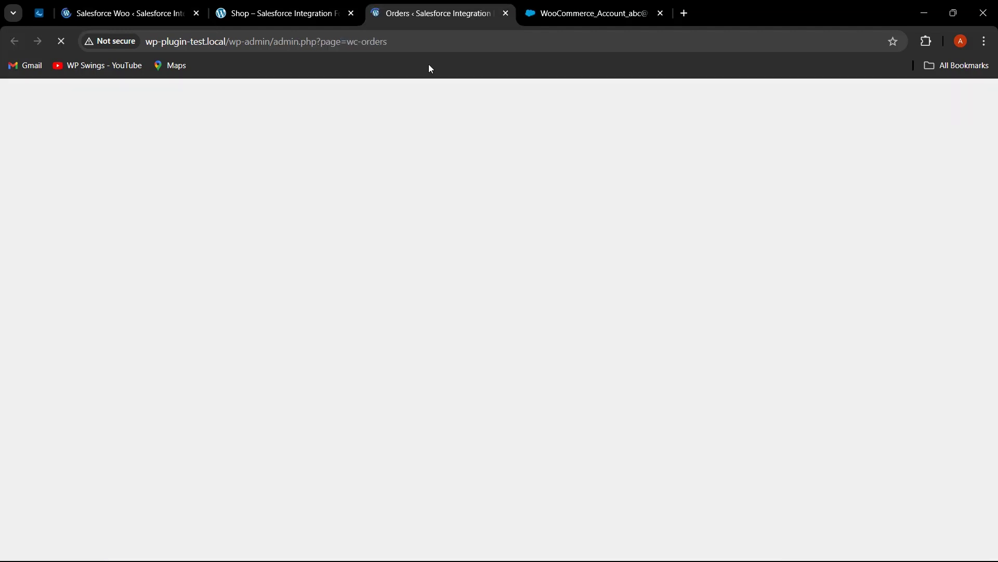
pyautogui.click(216, 288)
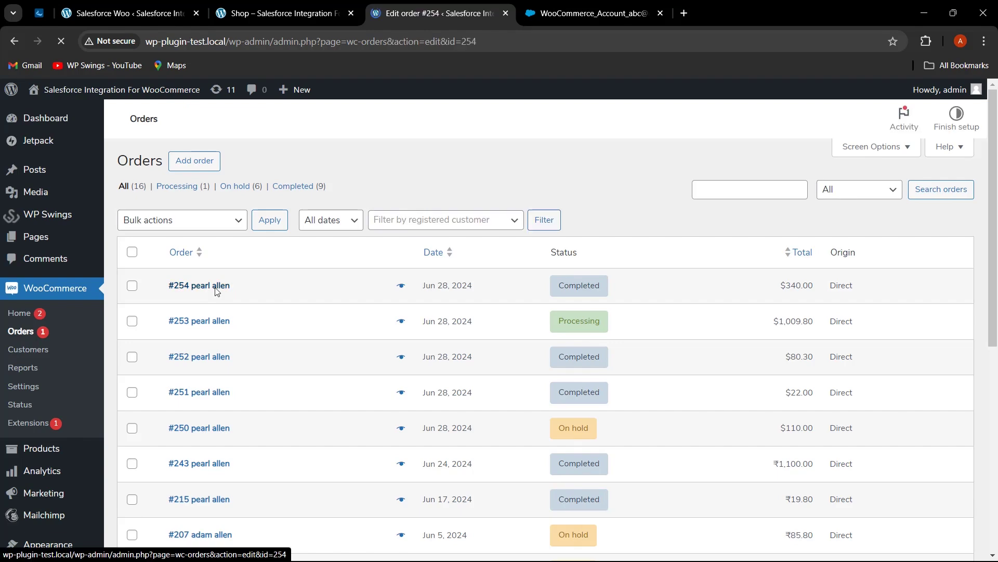
pyautogui.scroll(-1, 740, 391)
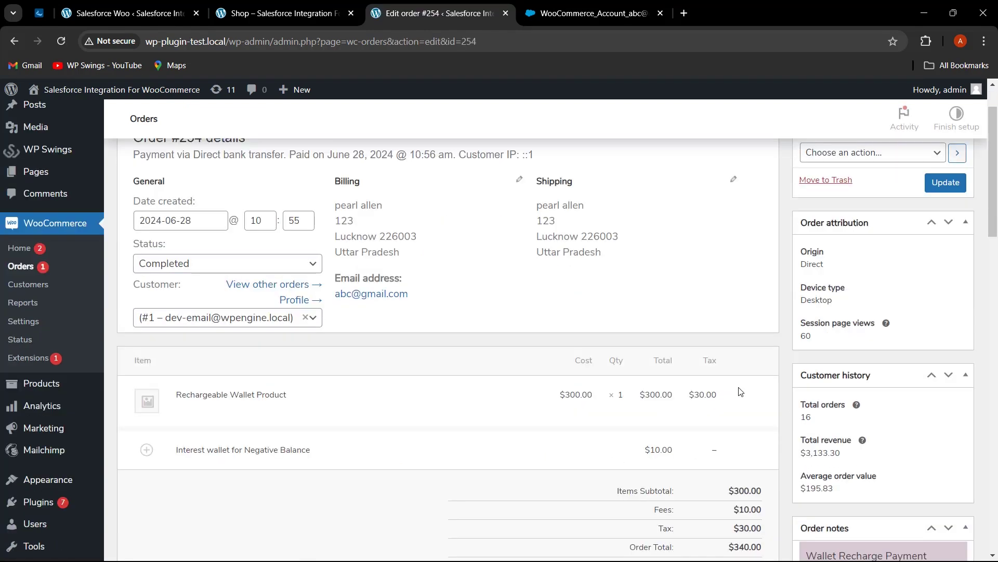
pyautogui.scroll(-12, 741, 391)
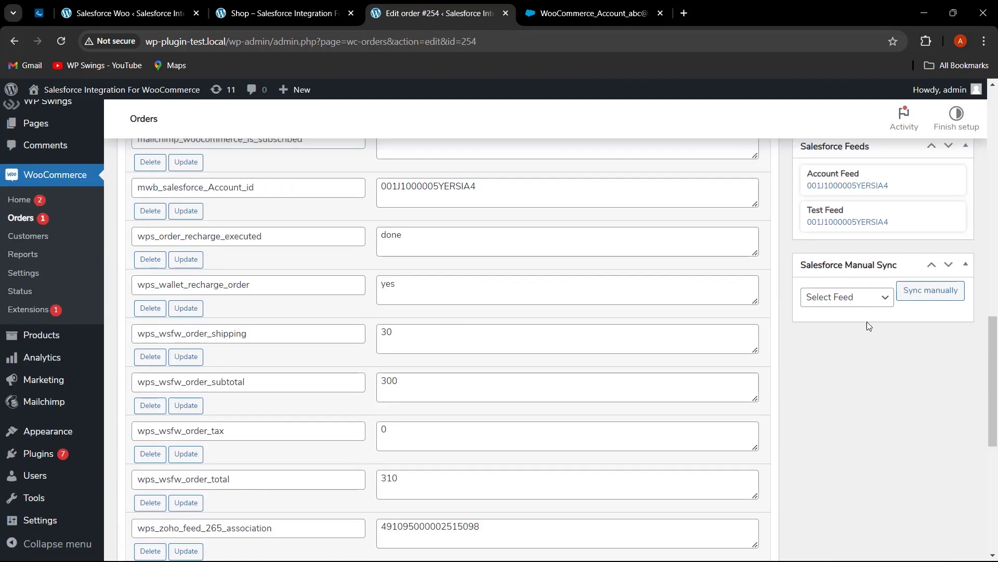
# Manually sync the order through Test Feed and open the linked Salesforce account
pyautogui.click(853, 298)
pyautogui.click(832, 390)
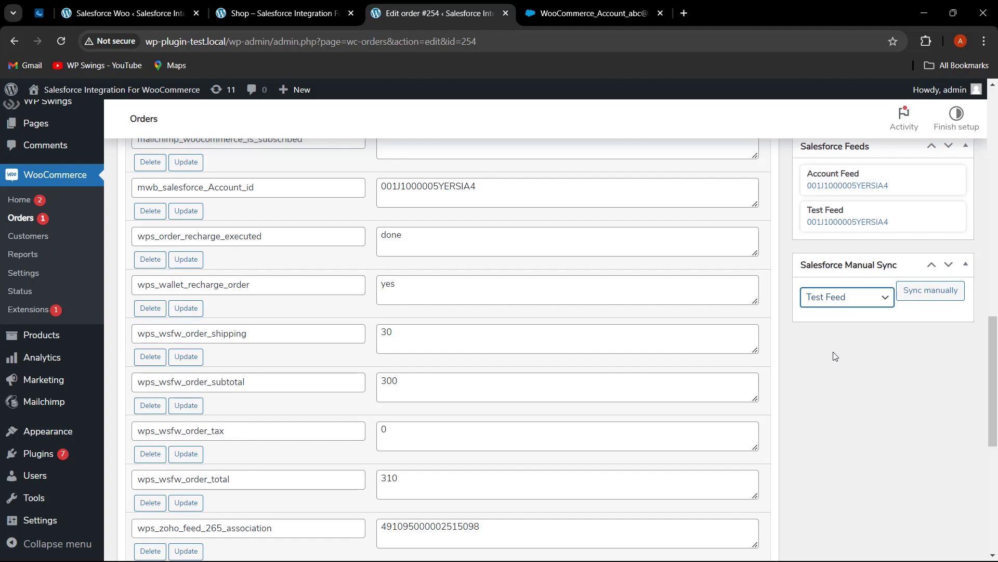
pyautogui.click(944, 291)
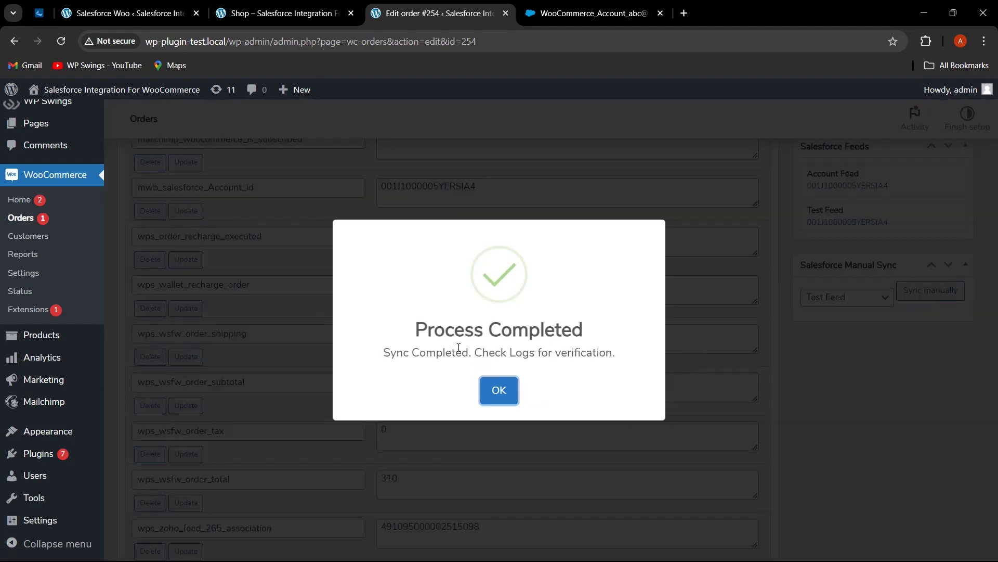
pyautogui.press('Return')
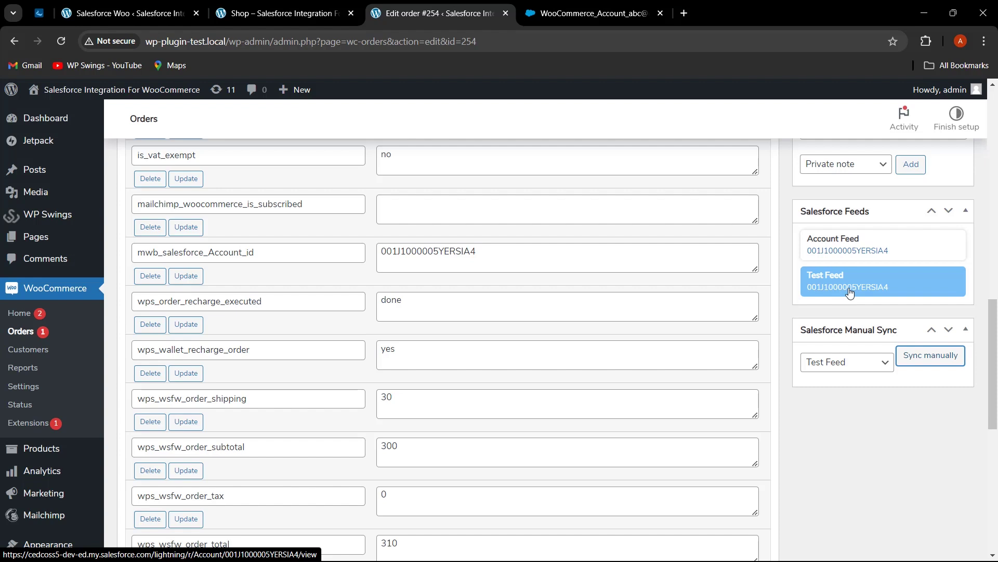
pyautogui.click(850, 288)
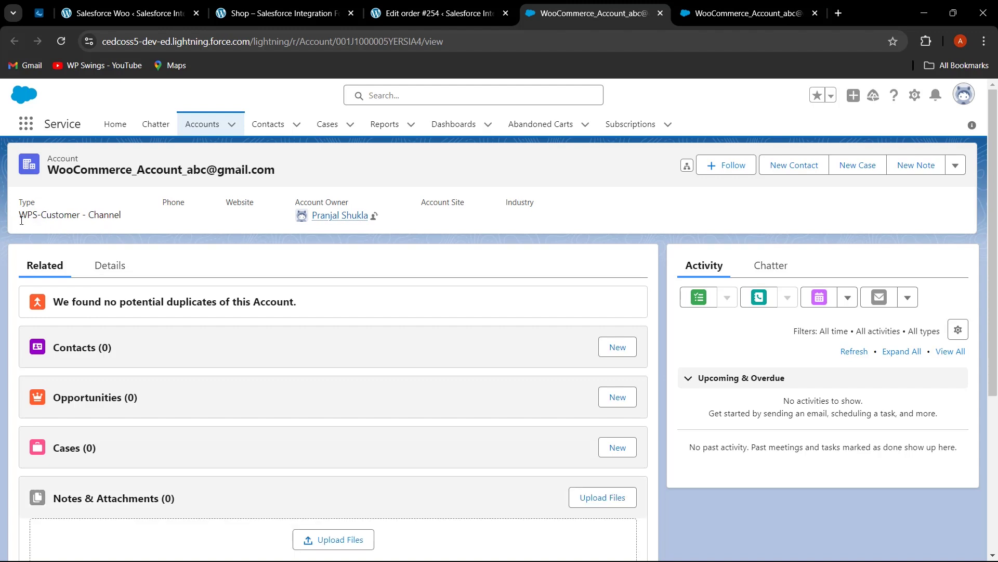
# Confirm the account's Type reads 'WPS-Customer - Channel', then go back to the plugin's Feeds tab
pyautogui.moveTo(22, 217); pyautogui.dragTo(124, 219)
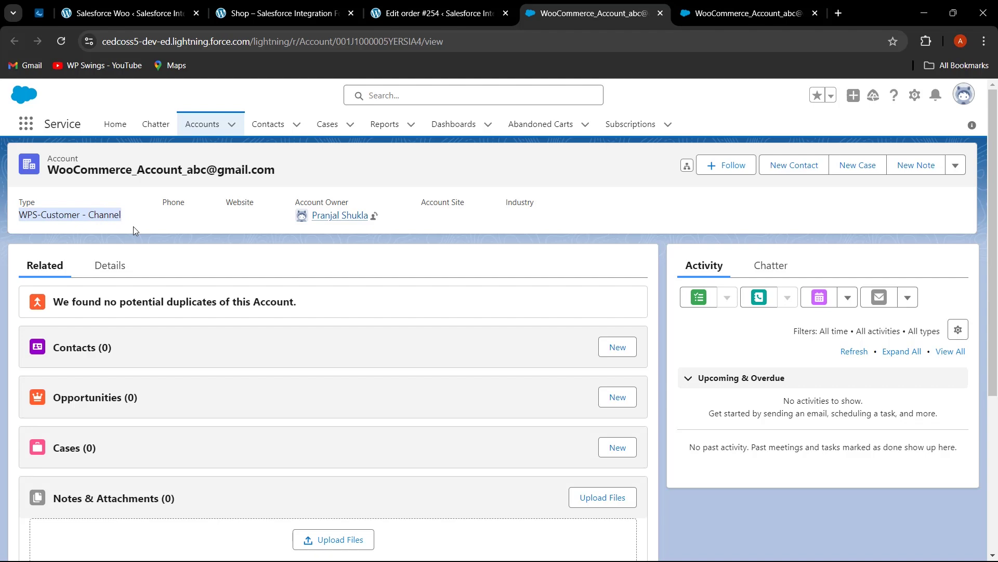
pyautogui.click(127, 7)
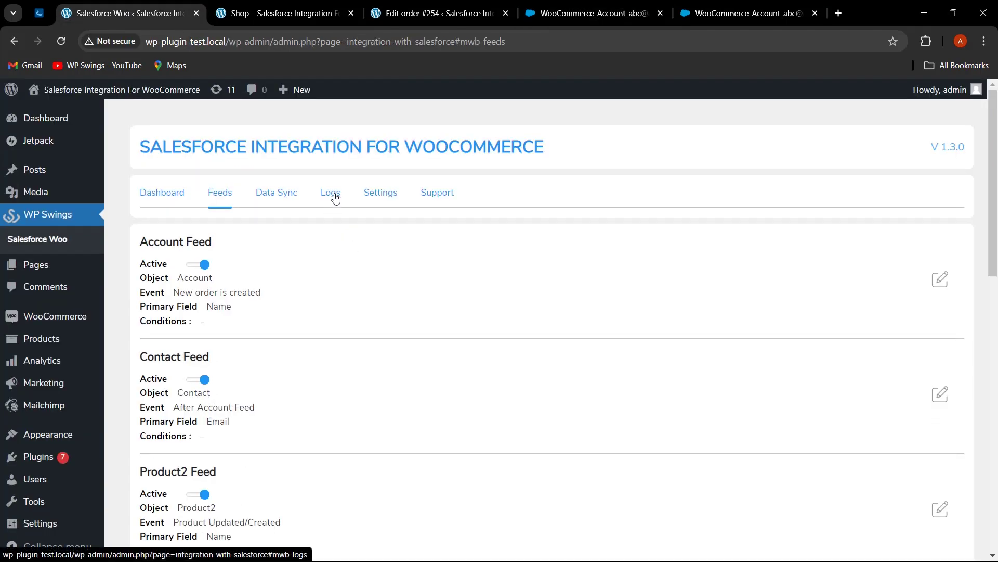
# In the Logs tab, check that the newest Test Feed request sent Type 'WPS-Customer - Channel'
pyautogui.click(336, 196)
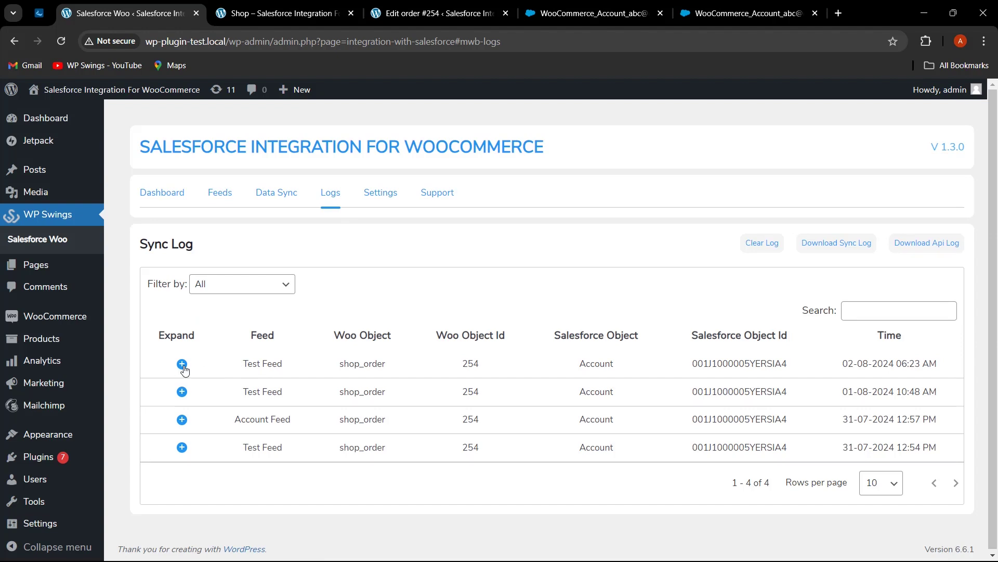
pyautogui.click(182, 364)
pyautogui.scroll(-1, 213, 375)
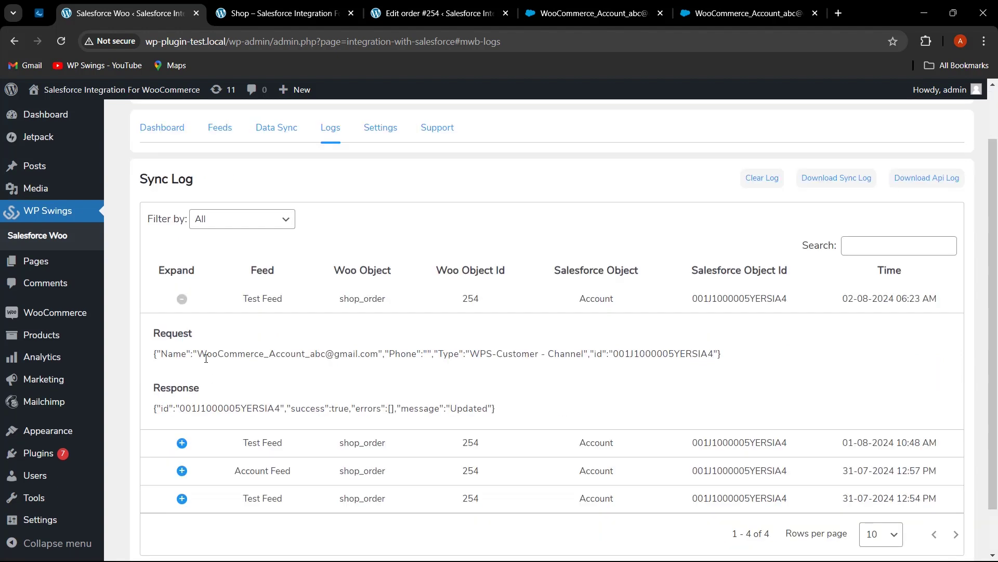
pyautogui.moveTo(197, 354); pyautogui.dragTo(304, 354)
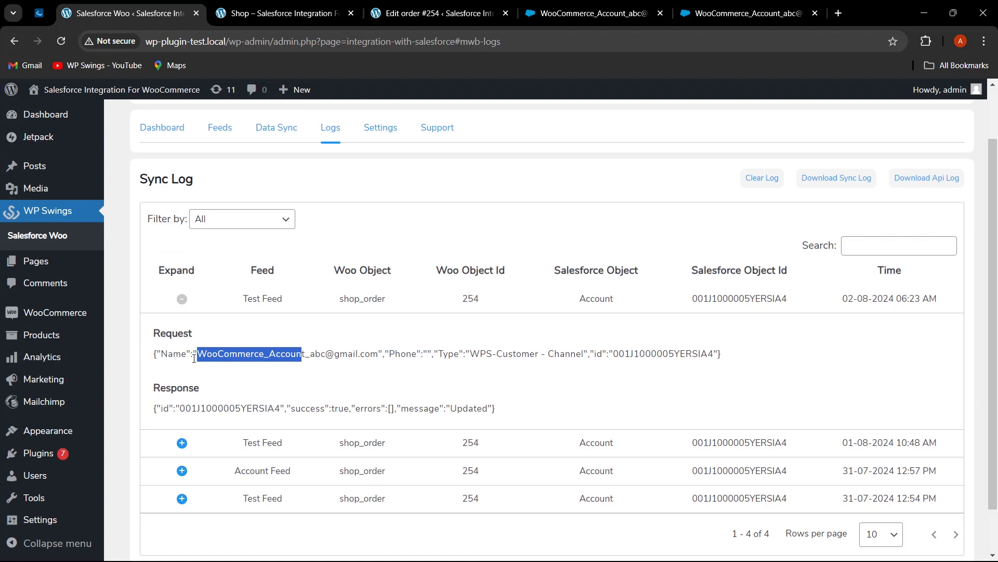
pyautogui.moveTo(203, 358); pyautogui.dragTo(379, 355)
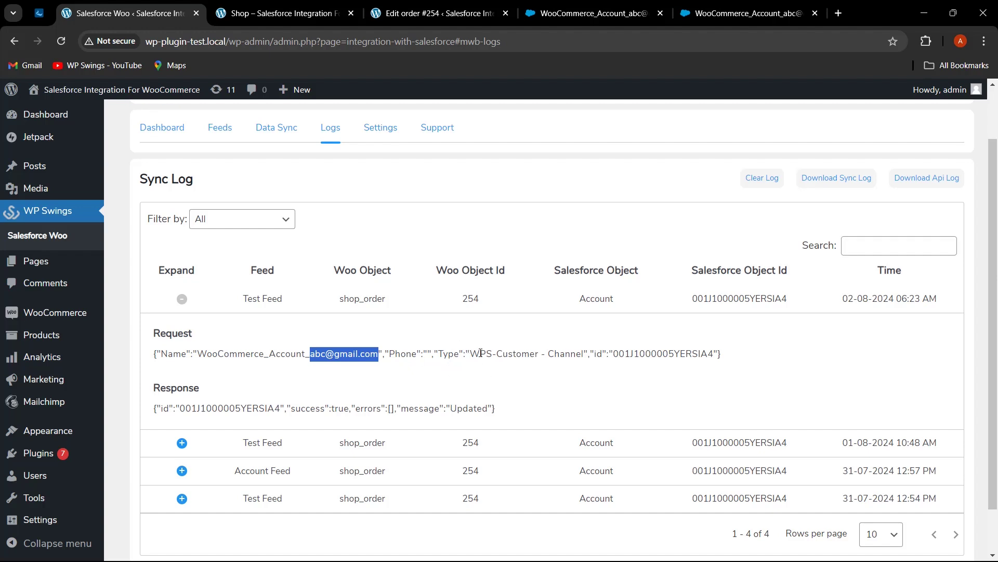
pyautogui.moveTo(470, 356); pyautogui.dragTo(524, 358)
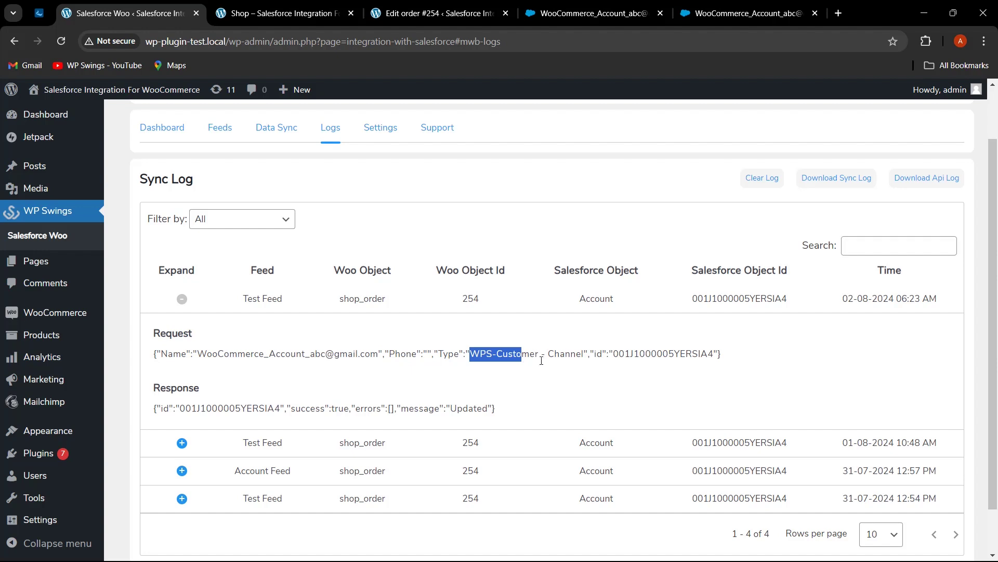
pyautogui.click(182, 299)
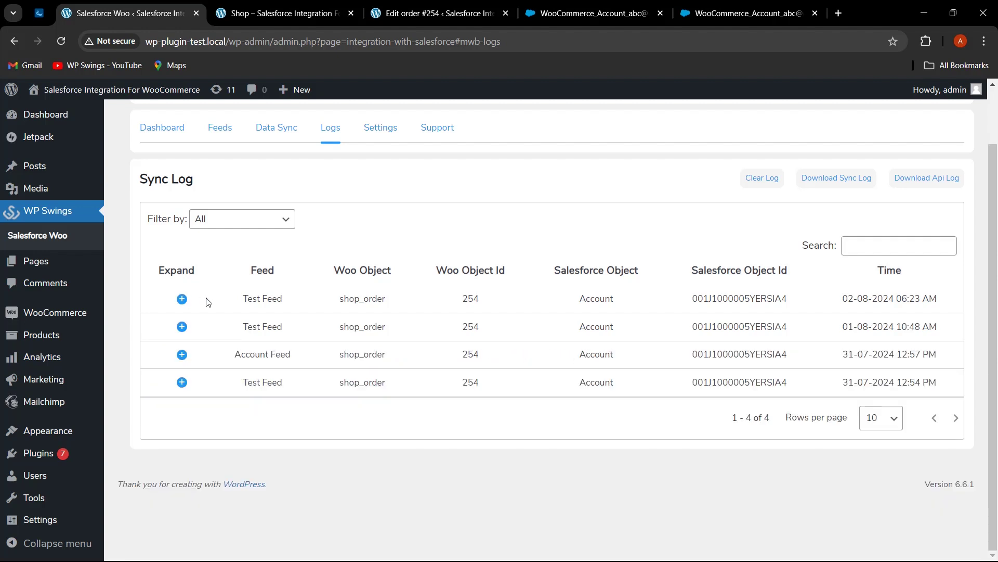
# Inspect the Salesforce Object Id column of the newest sync log entry
pyautogui.moveTo(794, 269); pyautogui.dragTo(687, 276)
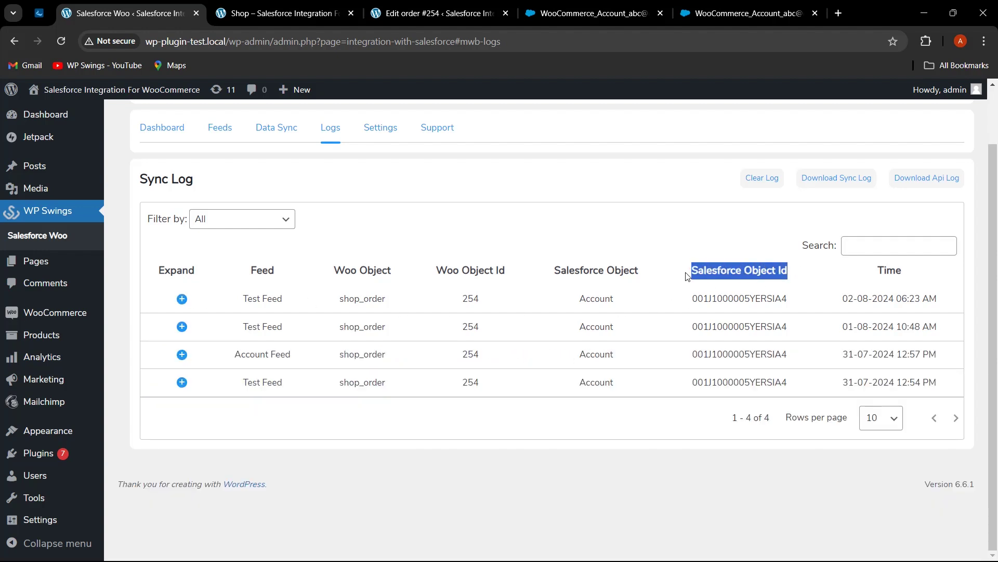
pyautogui.click(561, 272)
pyautogui.moveTo(561, 272); pyautogui.dragTo(648, 277)
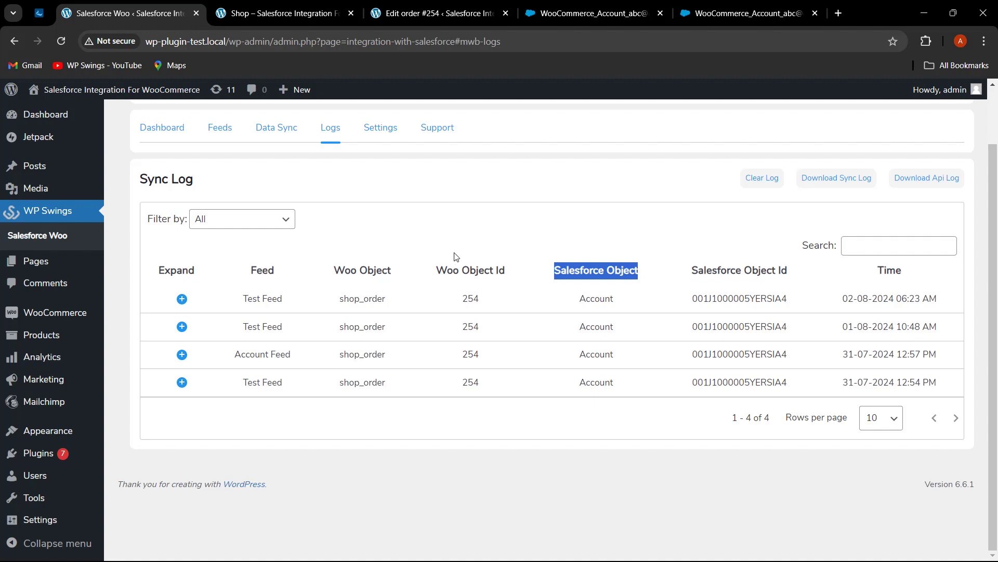
pyautogui.scroll(2, 455, 258)
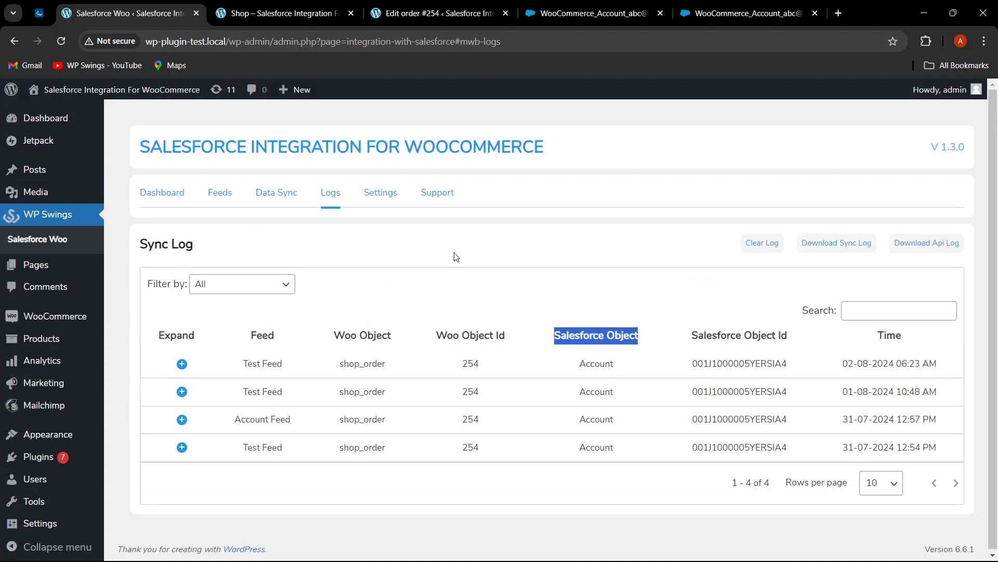